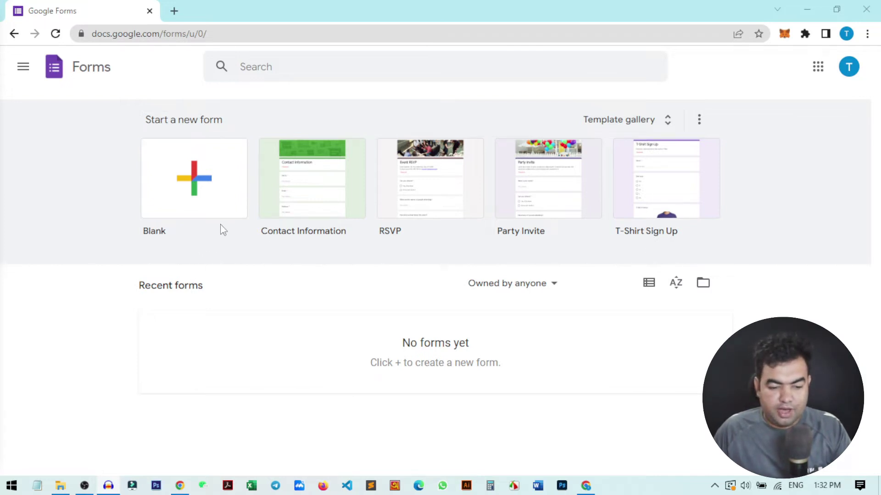
# Start a new blank form and dismiss the tip about reusing questions.
pyautogui.click(197, 180)
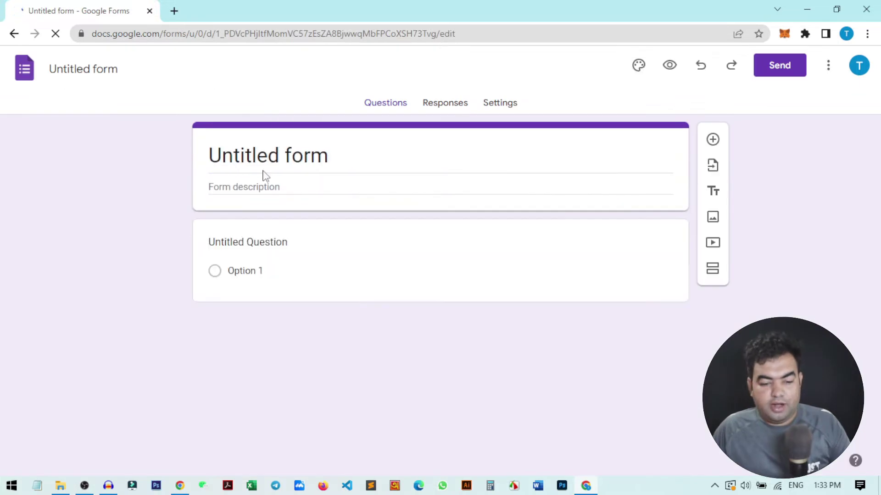
pyautogui.click(284, 156)
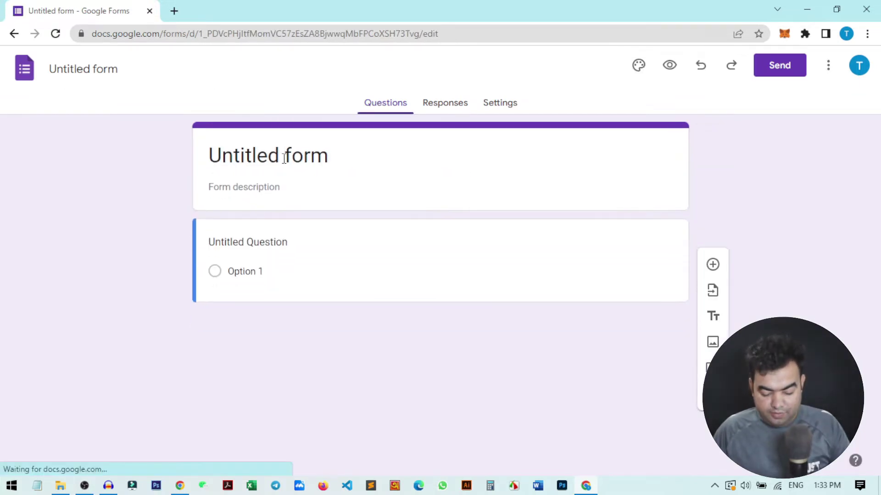
pyautogui.click(315, 160)
pyautogui.hotkey('ctrl', 'a')
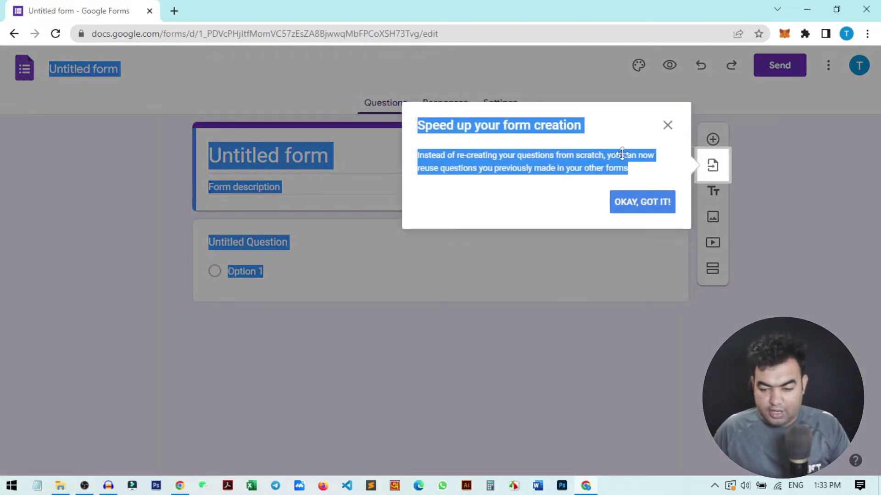
pyautogui.click(668, 125)
# Replace the 'Untitled form' title with 'Upload Example'.
pyautogui.click(335, 161)
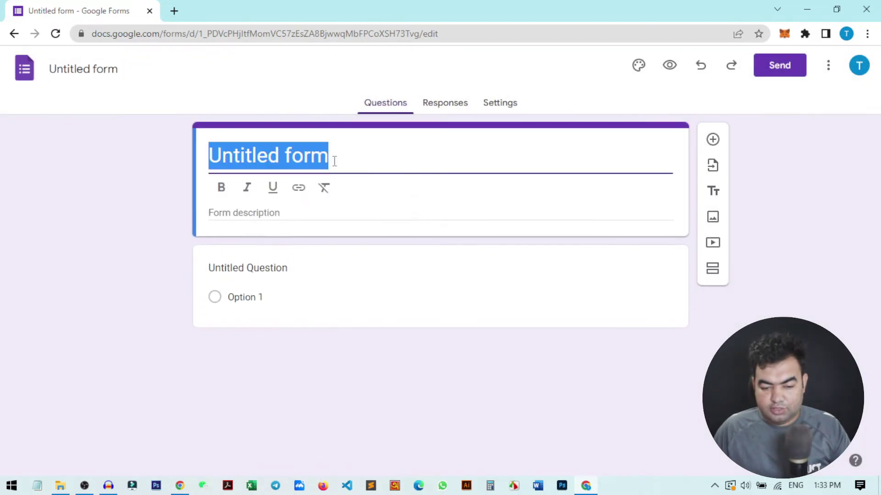
pyautogui.write('Up')
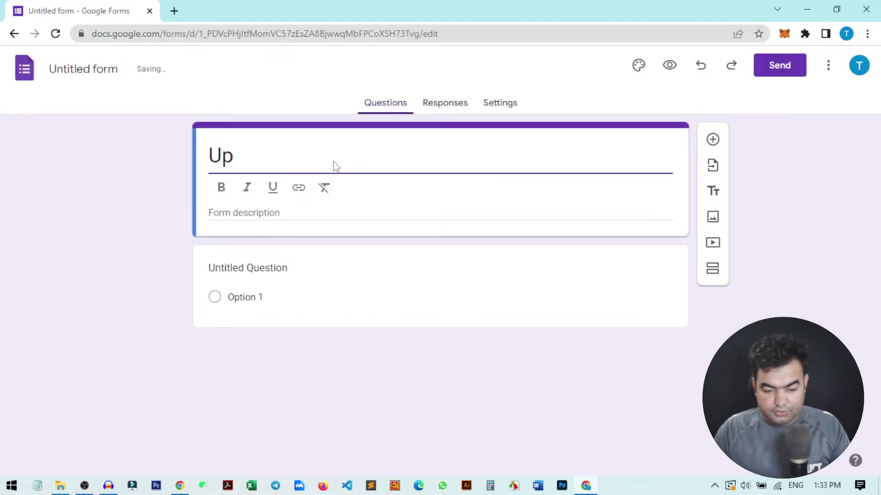
pyautogui.write('load Exa')
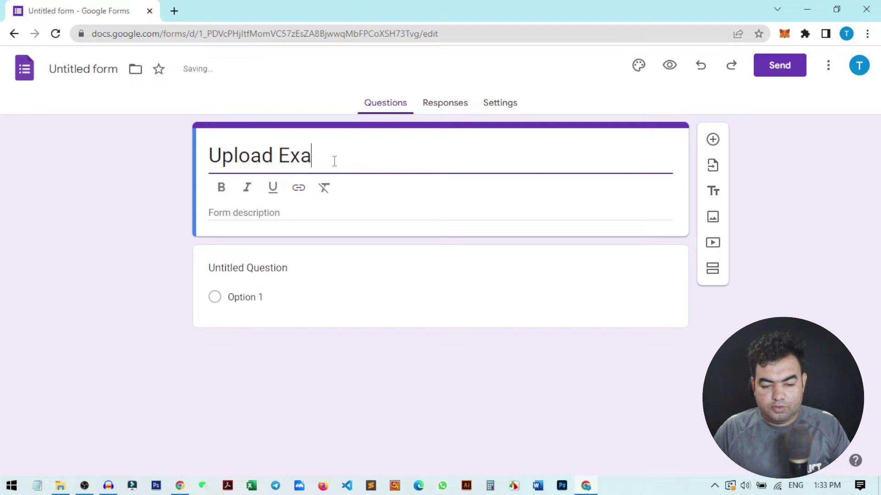
pyautogui.write('mple')
pyautogui.click(99, 173)
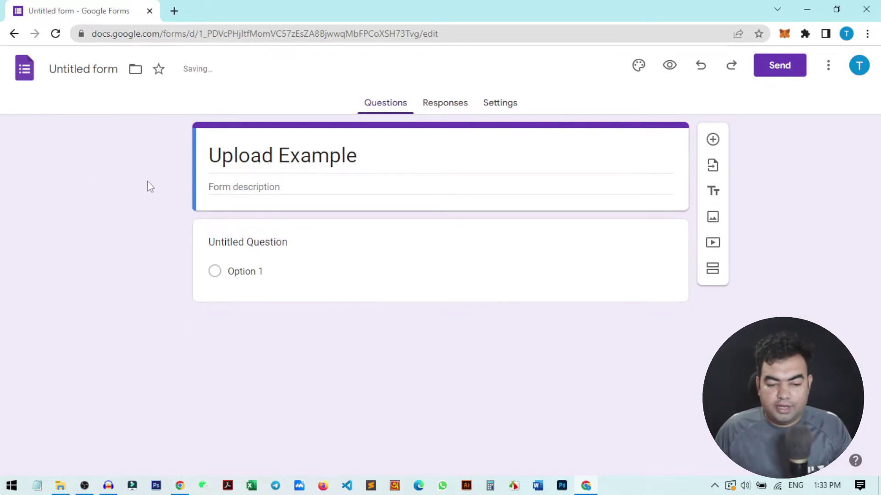
pyautogui.click(264, 241)
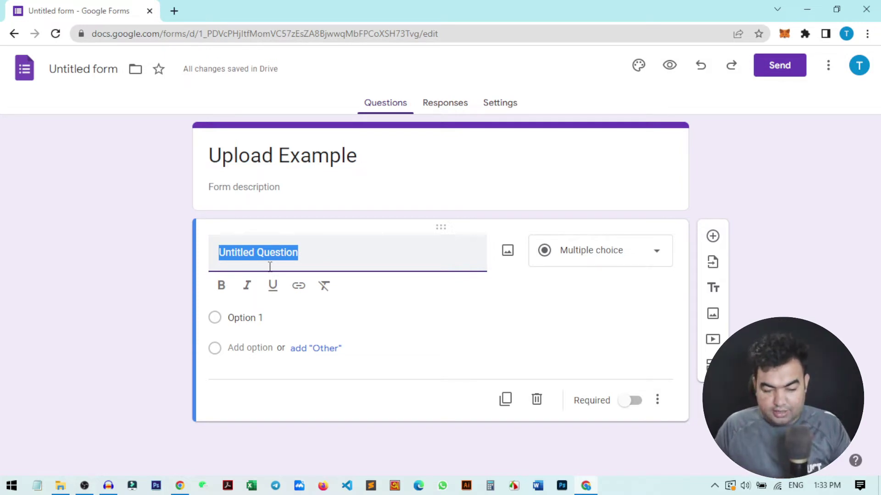
# Title the first question 'NID' and make it File upload, allowing 1 file up to 10 MB.
pyautogui.write('NID')
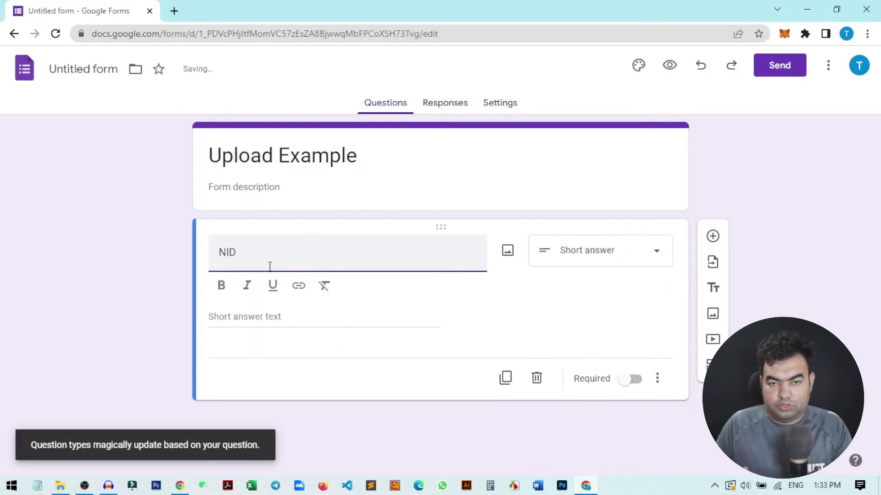
pyautogui.click(446, 331)
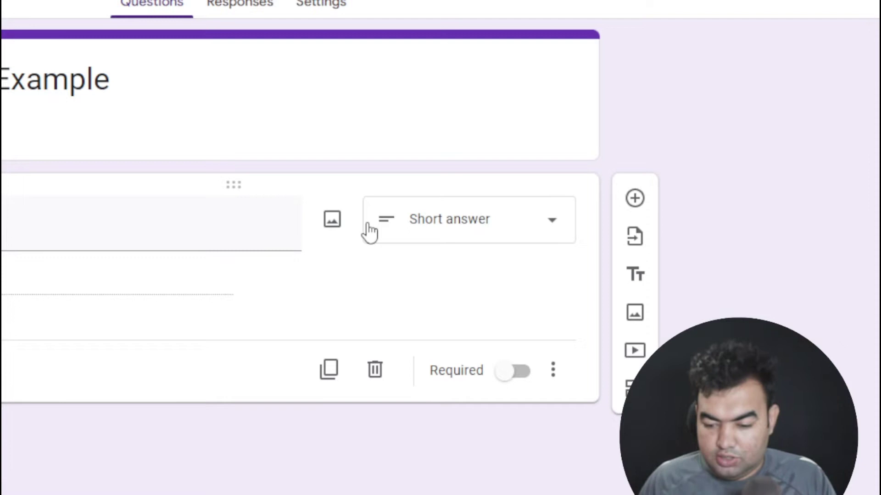
pyautogui.click(550, 227)
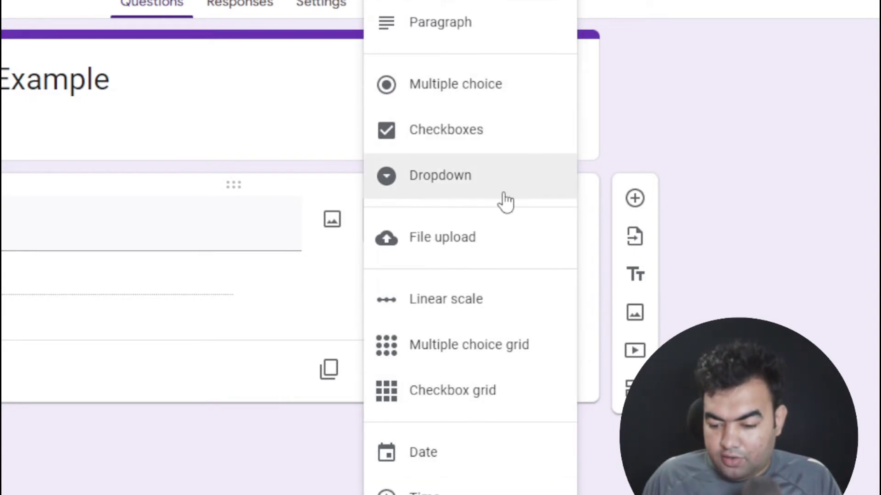
pyautogui.click(456, 248)
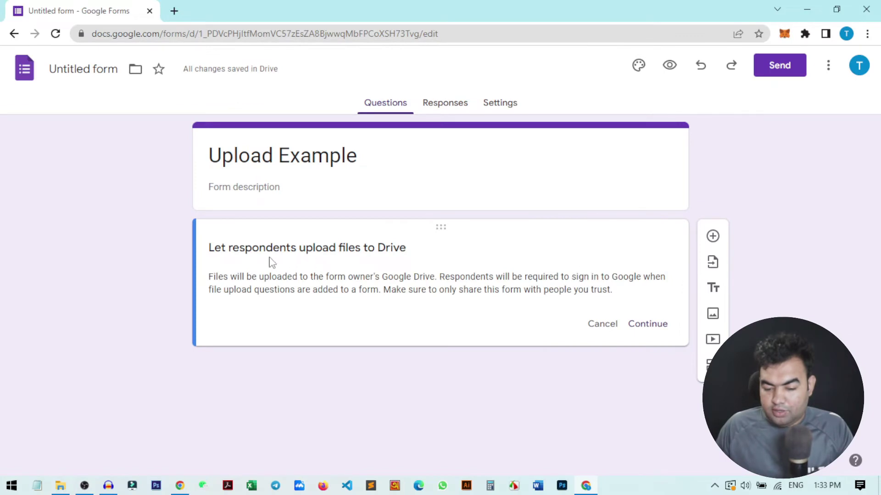
pyautogui.click(662, 326)
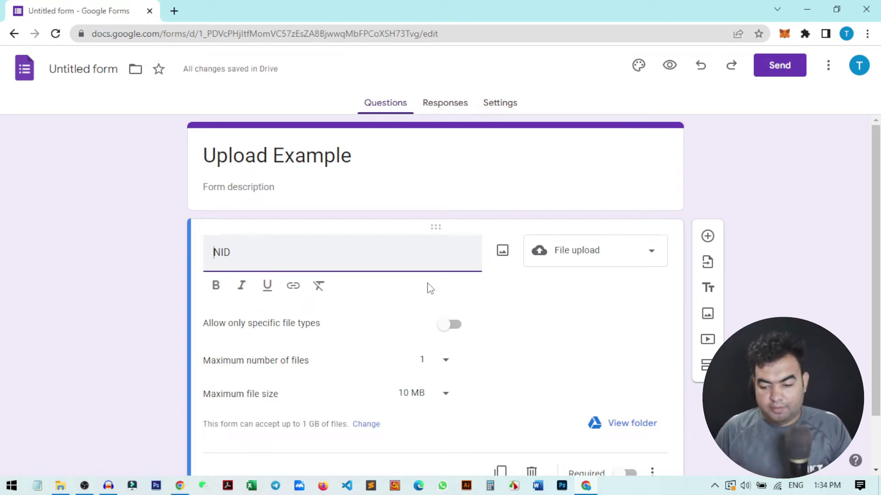
pyautogui.scroll(-1, 543, 290)
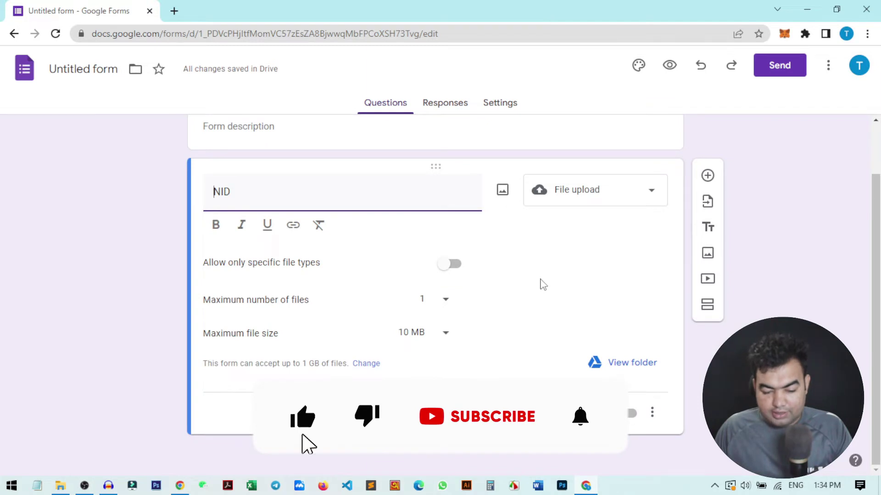
pyautogui.click(246, 199)
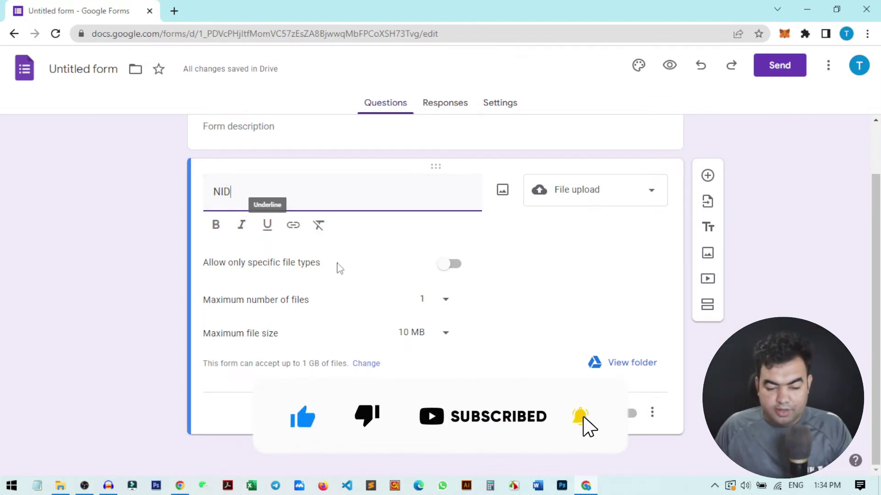
pyautogui.moveTo(204, 262); pyautogui.dragTo(334, 271)
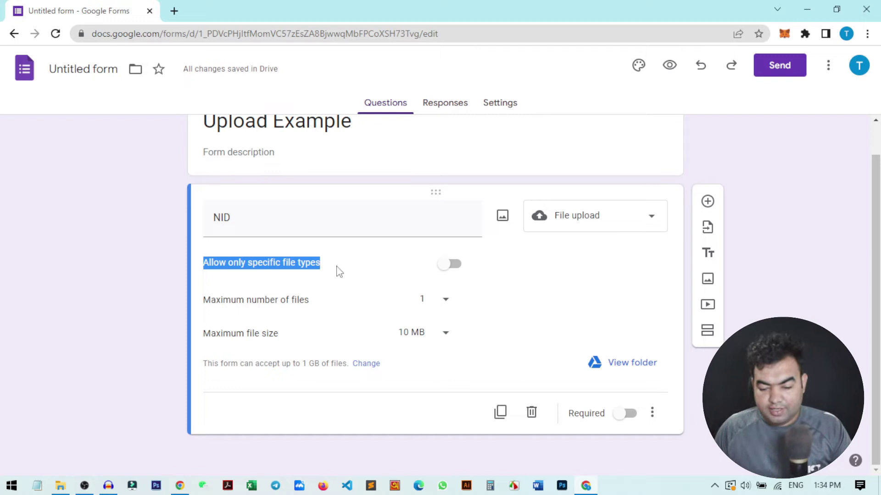
# Turn on specific file types for NID and tick Image and PDF.
pyautogui.click(450, 270)
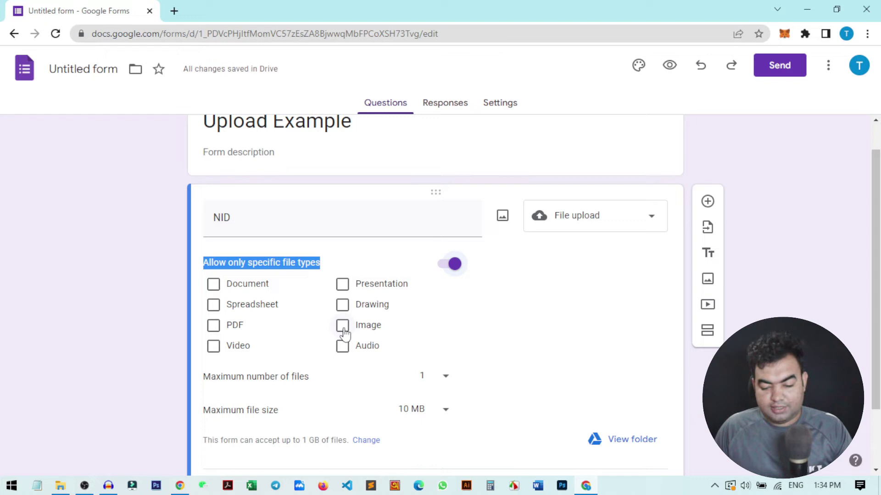
pyautogui.click(344, 327)
pyautogui.click(213, 326)
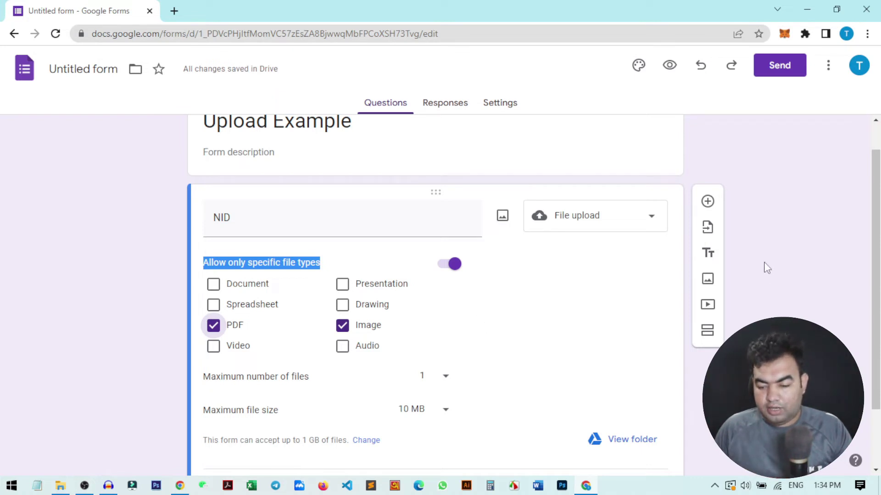
# Preview the form, test NID's Add file picker without uploading, then return to the editor.
pyautogui.click(669, 66)
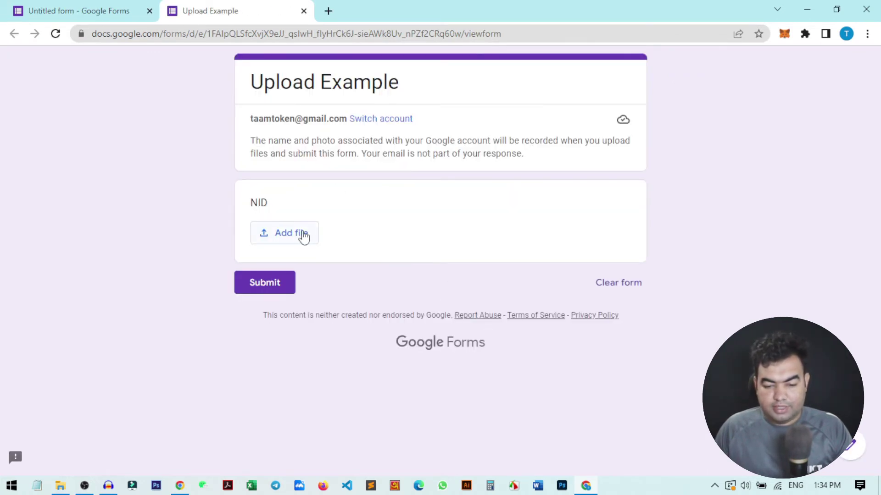
pyautogui.moveTo(255, 204); pyautogui.dragTo(275, 207)
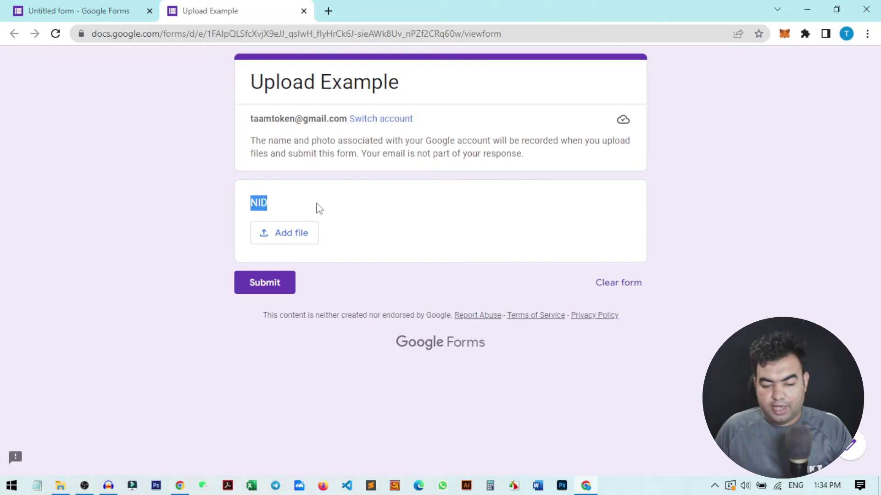
pyautogui.click(301, 240)
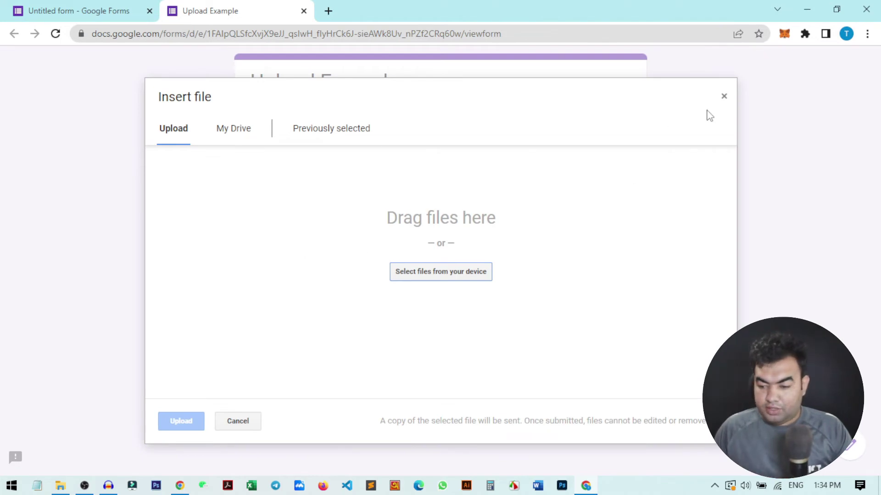
pyautogui.click(724, 97)
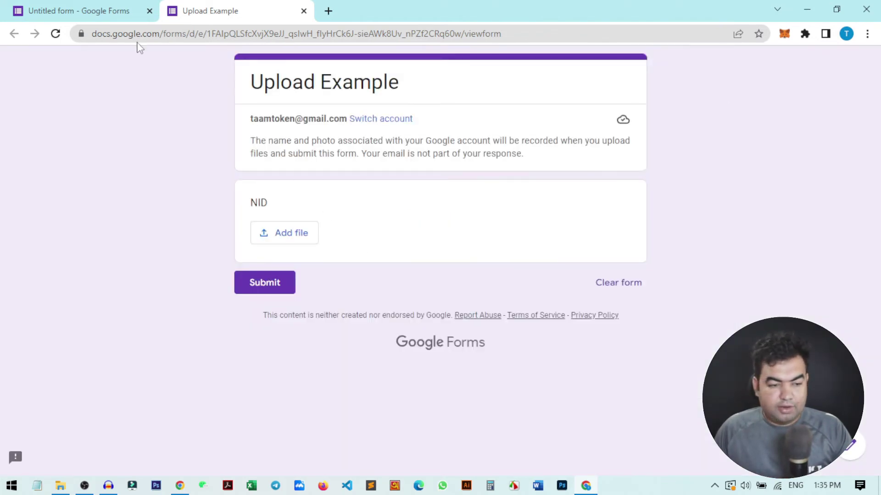
pyautogui.click(92, 11)
pyautogui.scroll(-2, 779, 311)
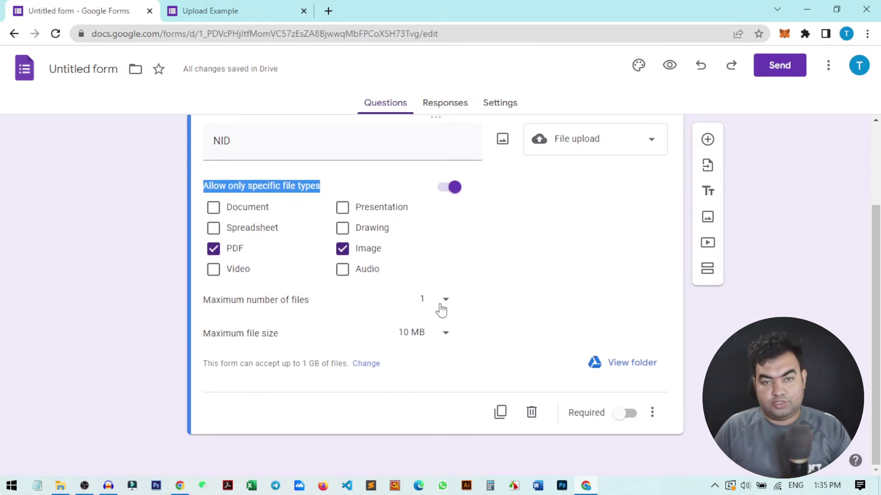
pyautogui.click(441, 311)
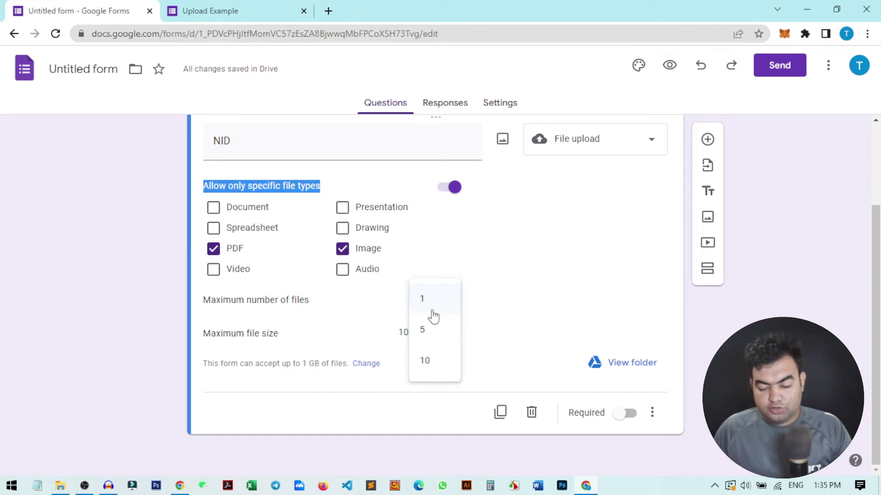
pyautogui.click(435, 305)
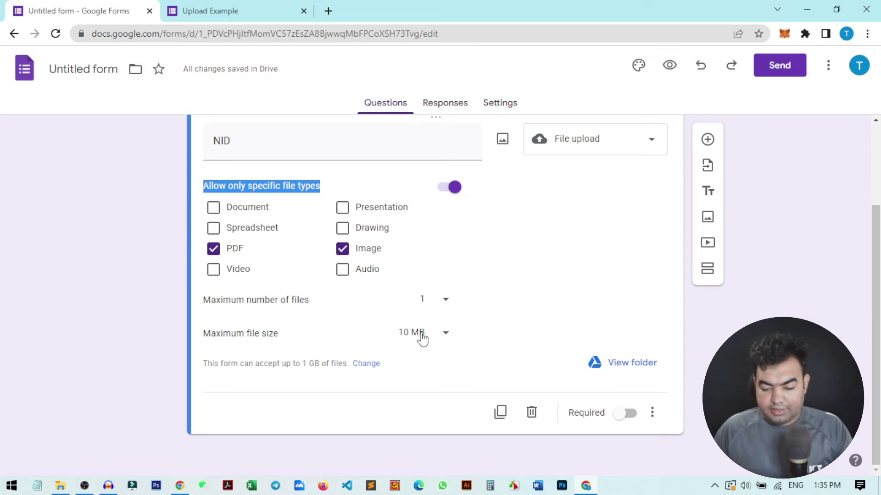
pyautogui.click(438, 338)
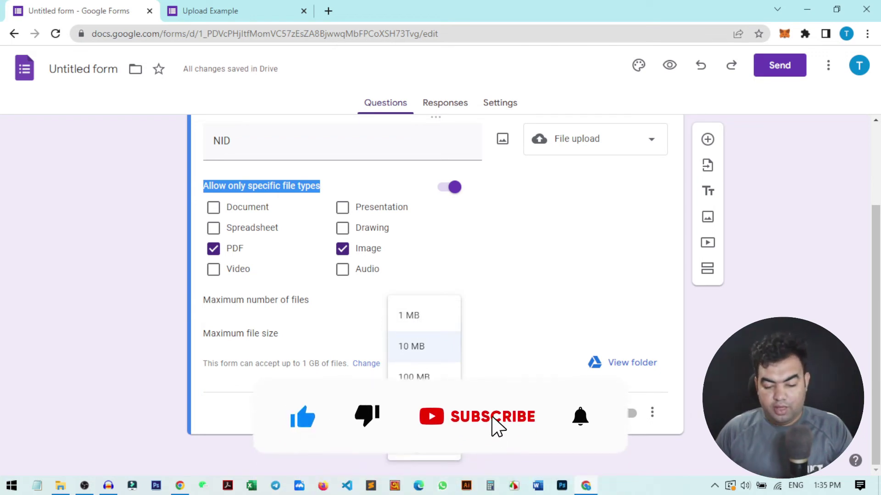
pyautogui.click(203, 367)
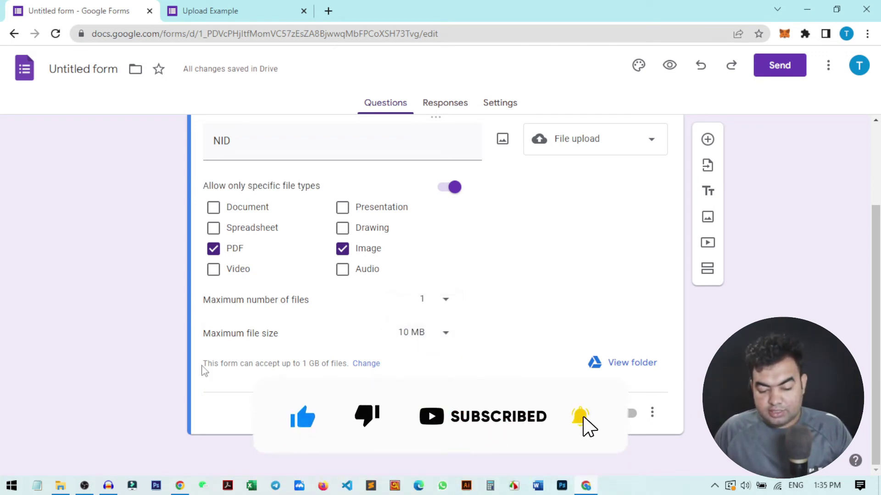
pyautogui.moveTo(203, 365); pyautogui.dragTo(390, 377)
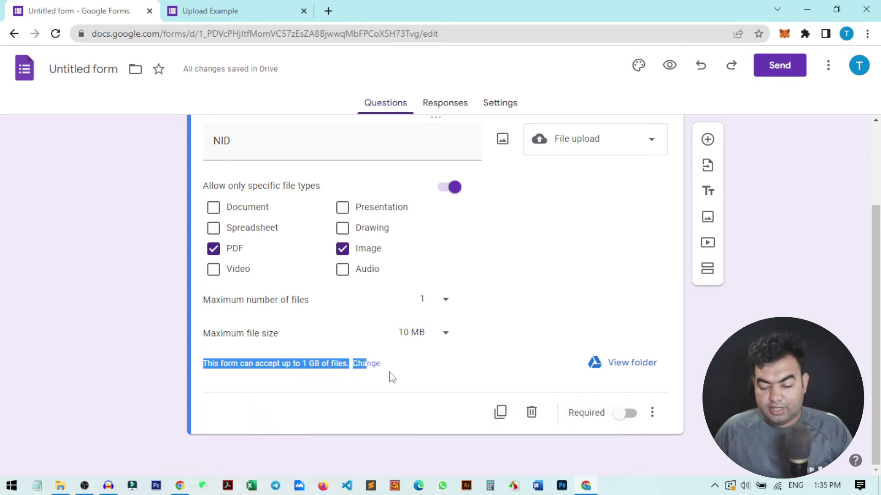
pyautogui.click(410, 378)
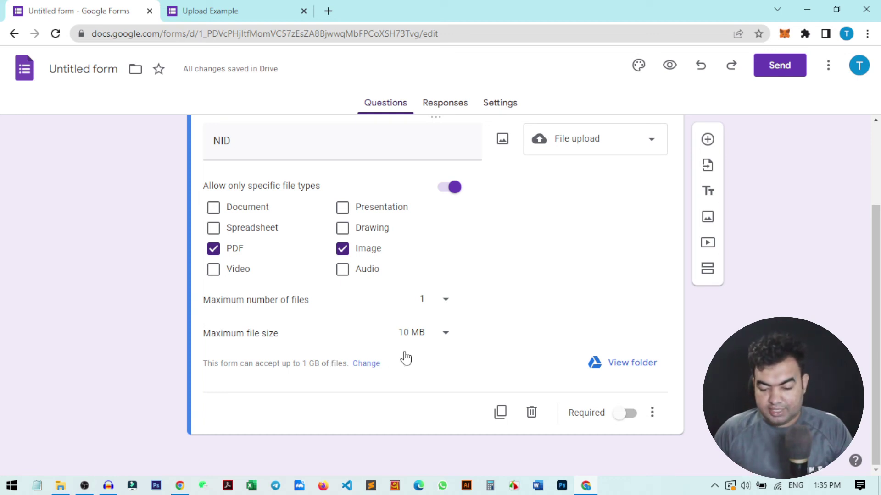
# Add a blank multiple-choice question below NID.
pyautogui.scroll(3, 548, 341)
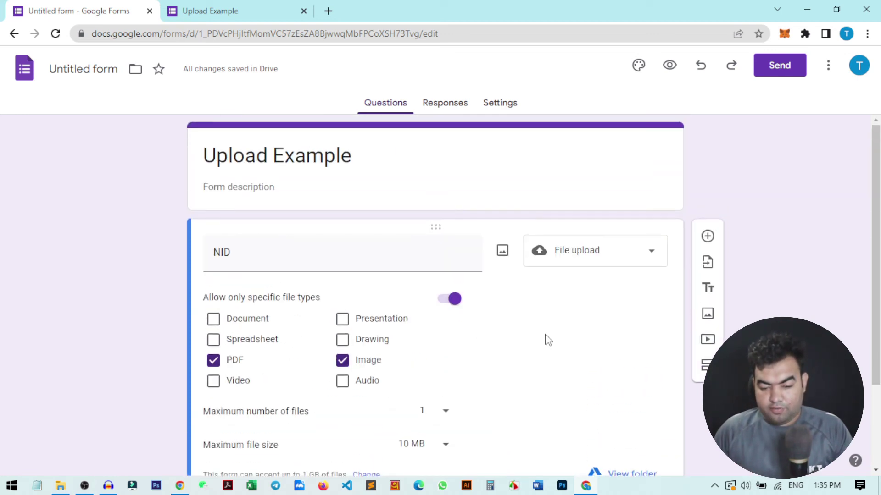
pyautogui.scroll(-3, 435, 294)
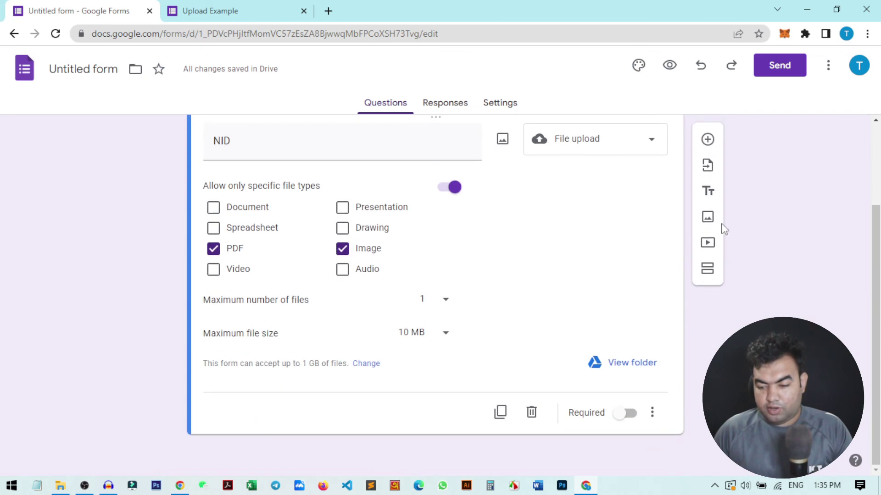
pyautogui.click(707, 139)
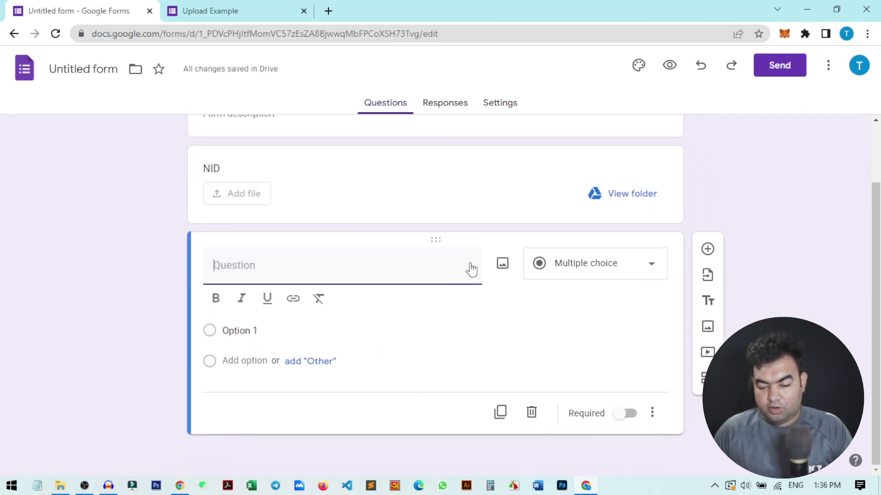
pyautogui.scroll(2, 393, 325)
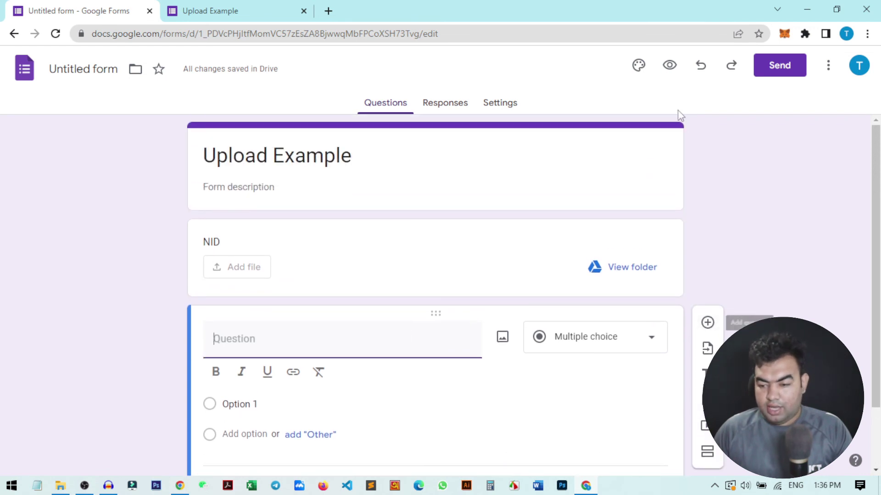
# Open the form's live preview in a new tab and copy its URL.
pyautogui.click(671, 67)
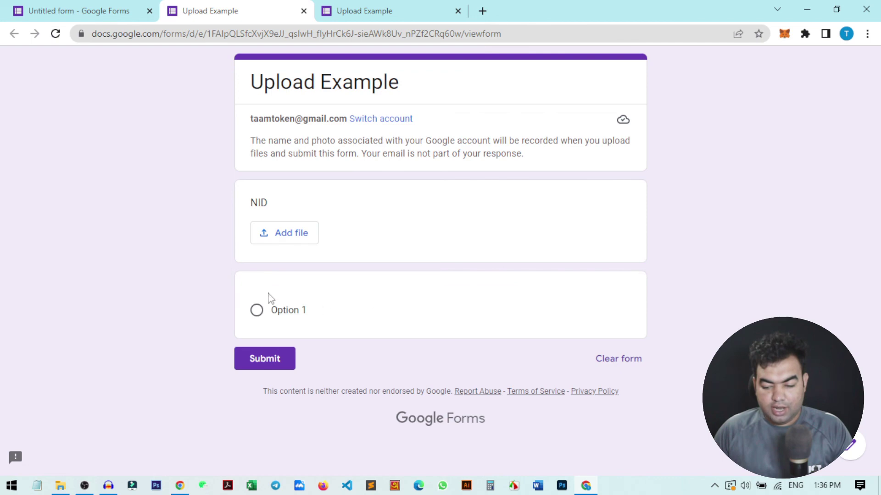
pyautogui.click(371, 38)
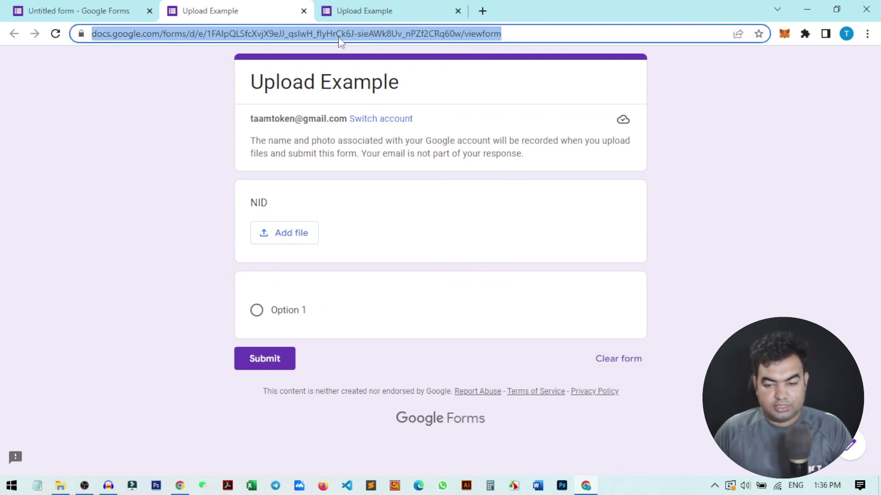
pyautogui.rightClick(274, 37)
pyautogui.click(302, 107)
pyautogui.click(183, 171)
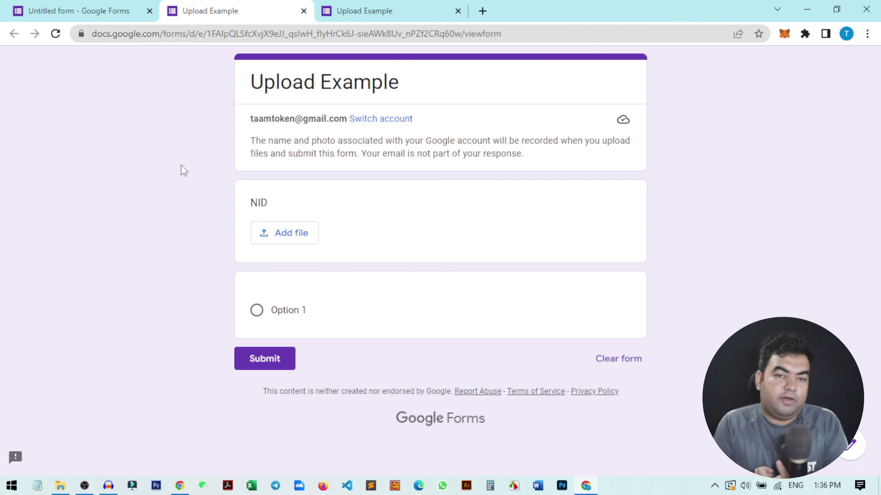